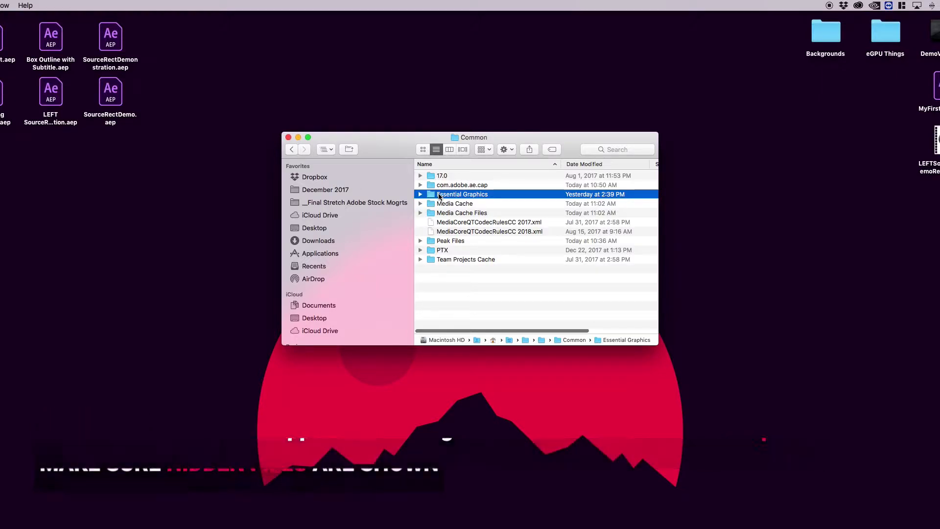
Make an alias of the Essential Graphics folder and move it onto the desktop
right_click(439, 197)
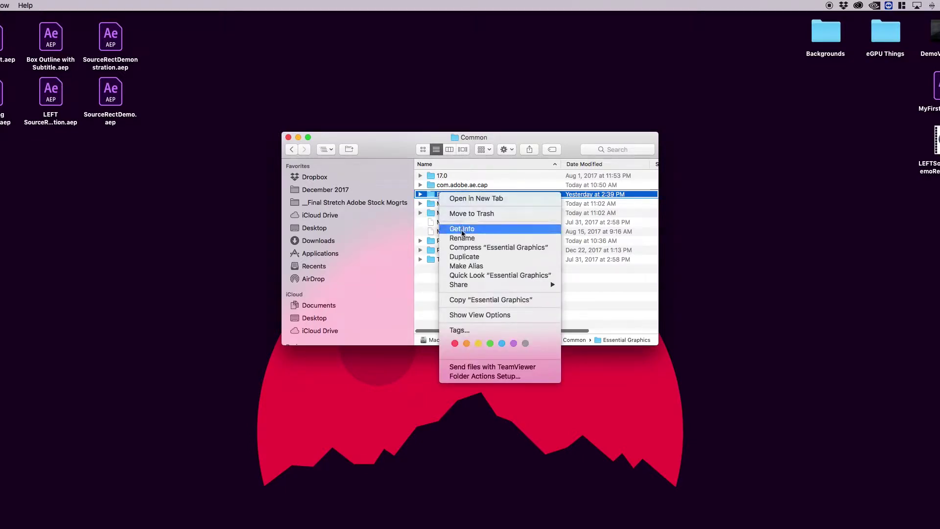
left_click(465, 269)
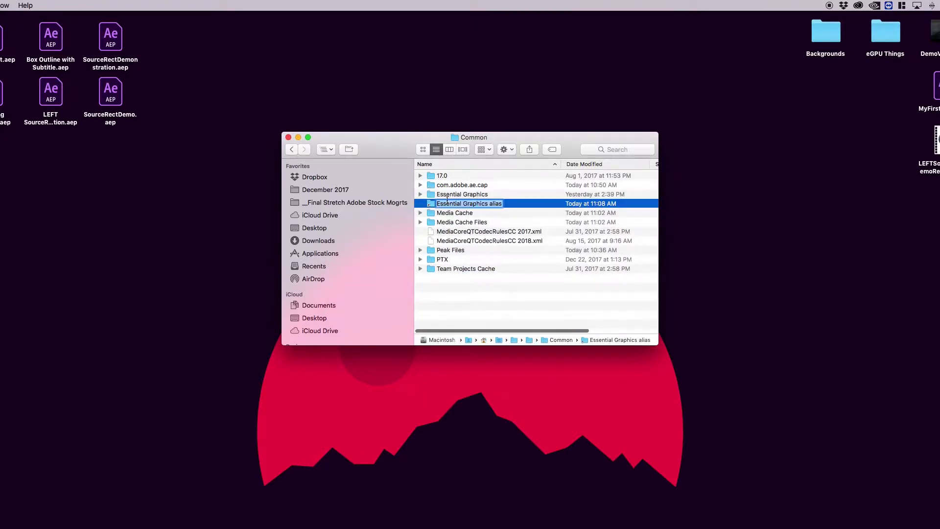
left_click(509, 205)
left_click_drag(509, 205, 784, 67)
Open the Essential Graphics folder through its desktop alias and close the Common folder window
double_click(771, 35)
scroll(436, 284, "down", 10)
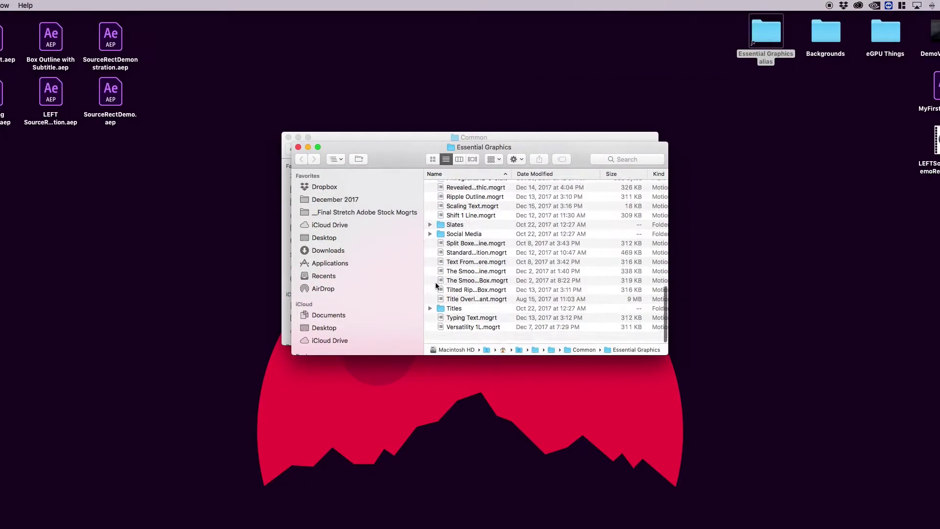
left_click(288, 137)
scroll(479, 282, "up", 10)
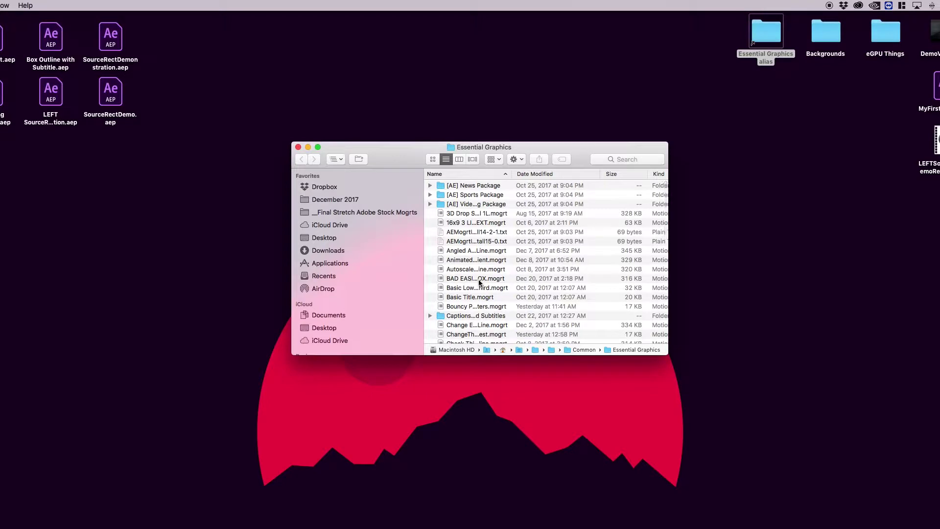
Delete the three [AE] package folders, including News and Sports, from the Essential Graphics folder
left_click(464, 206)
left_click(460, 185, "shift")
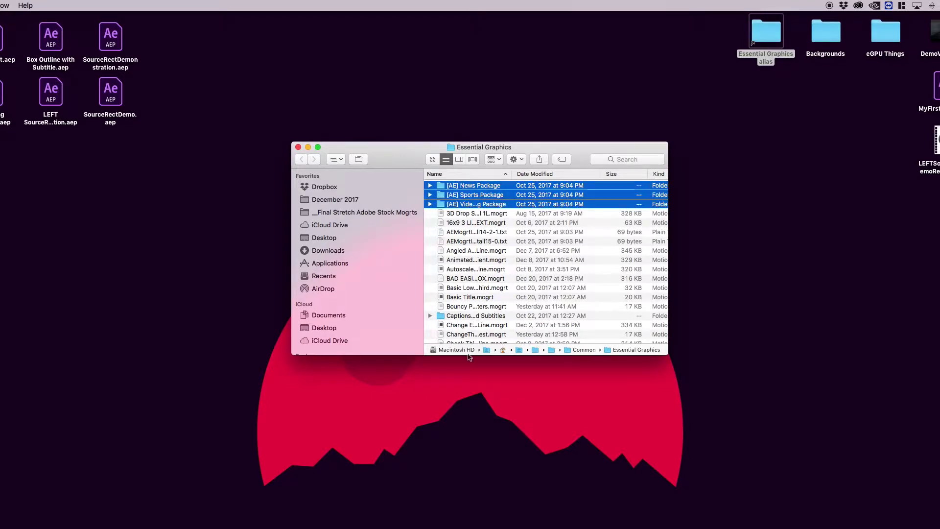
scroll(462, 301, "down", 5)
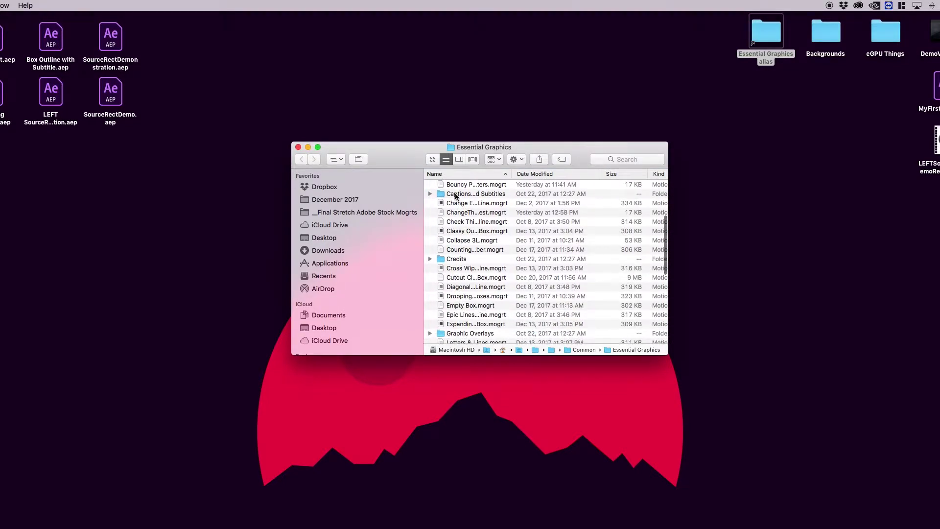
Delete the default template folders in the middle of the list, including Captions and Subtitles, Credits and Graphic Overlays
left_click(455, 195)
left_click(454, 259)
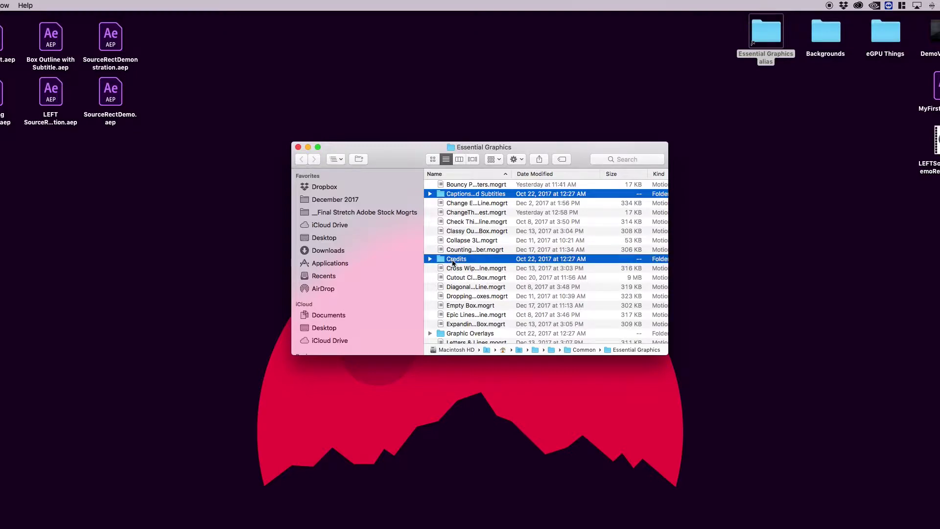
scroll(453, 261, "down", 5)
left_click(457, 235)
left_click(462, 209, "super")
left_click(461, 207, "super")
left_click(461, 216, "super")
scroll(461, 219, "down", 5)
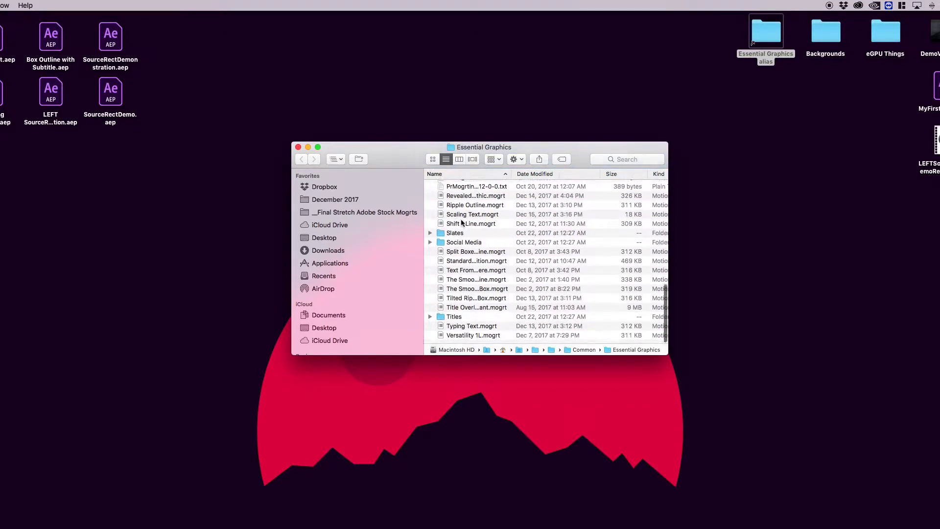
Delete the Slates, Social Media and Titles folders, keeping only the loose template files
scroll(461, 234, "up", 1)
left_click(459, 247)
left_click(454, 237, "super")
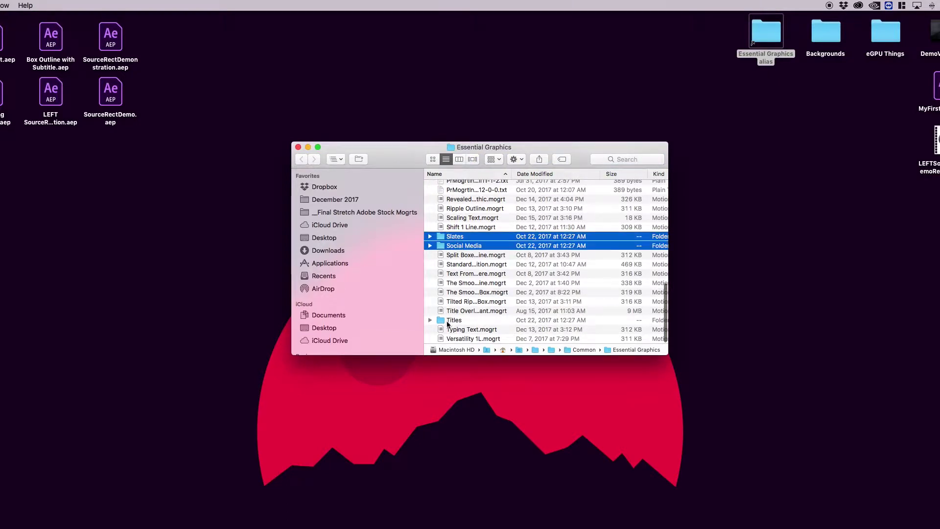
left_click(454, 320, "super")
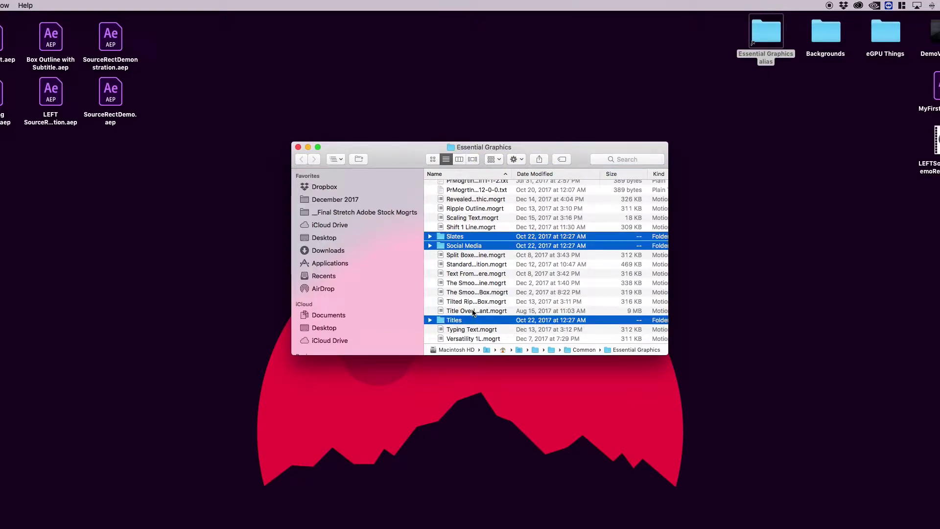
key("Down")
scroll(473, 312, "up", 20)
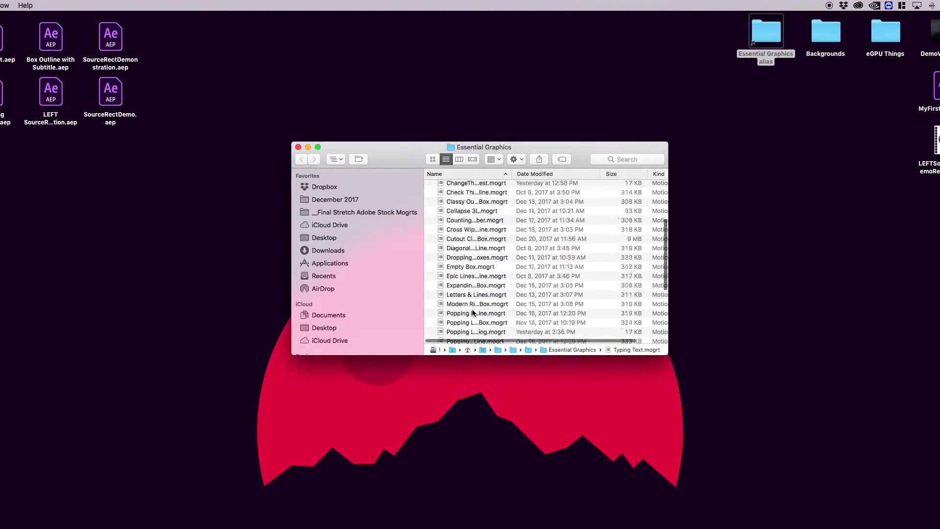
left_click(455, 270)
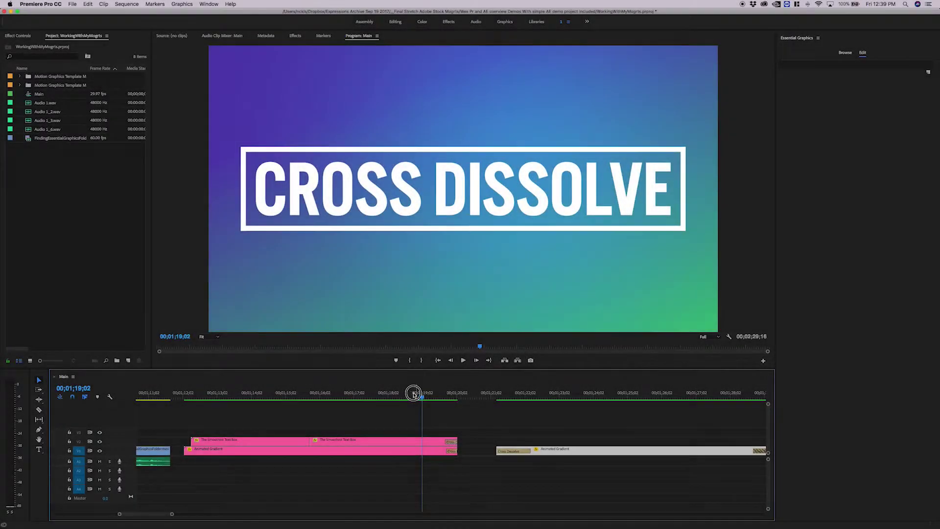
Switch to Premiere Pro and preview the text box and Animated Gradient clips with their cross dissolves on the timeline
left_click(414, 397)
mouse_move(416, 396)
left_mouse_down()
mouse_move(457, 394)
mouse_move(406, 398)
left_mouse_up()
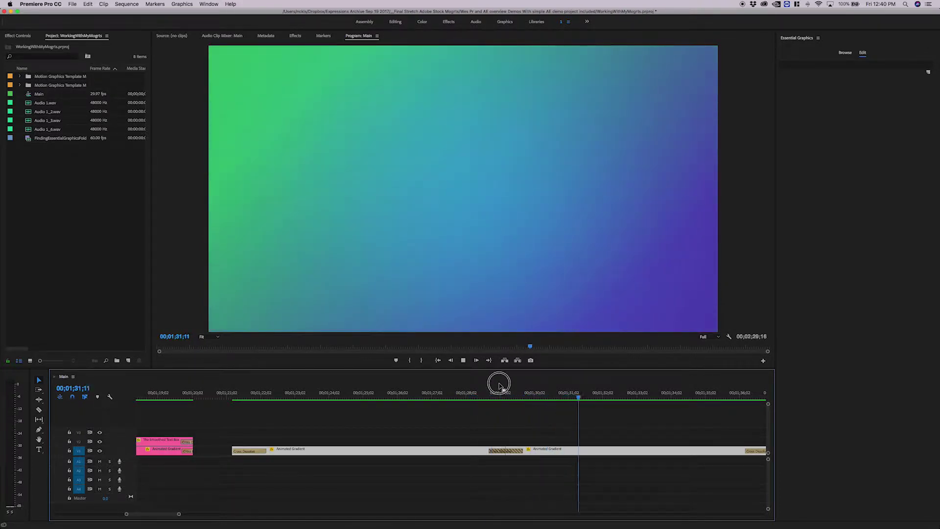
left_click(484, 393)
left_click(496, 428)
key("space")
left_click(500, 396)
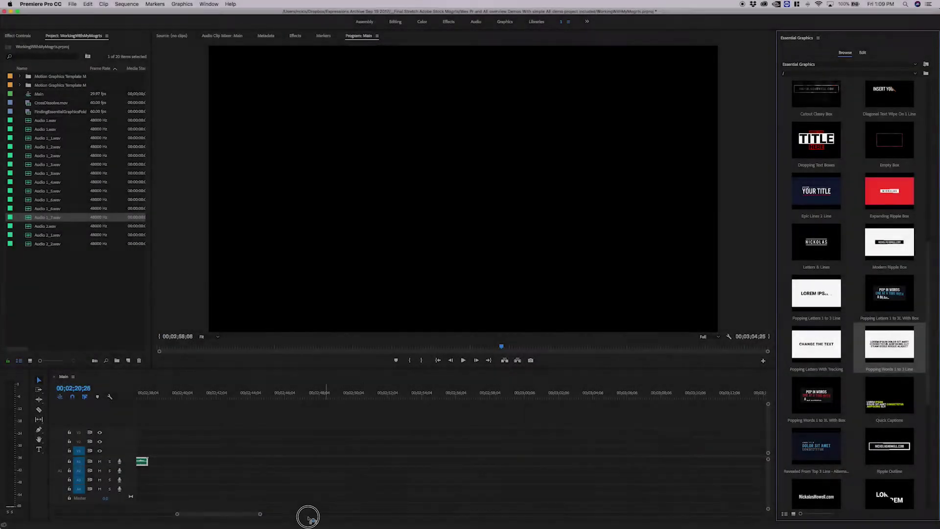
Add the Popping Words 1 to 3 Line template to the first video track and open its editable properties
left_click_drag(308, 518, 242, 449)
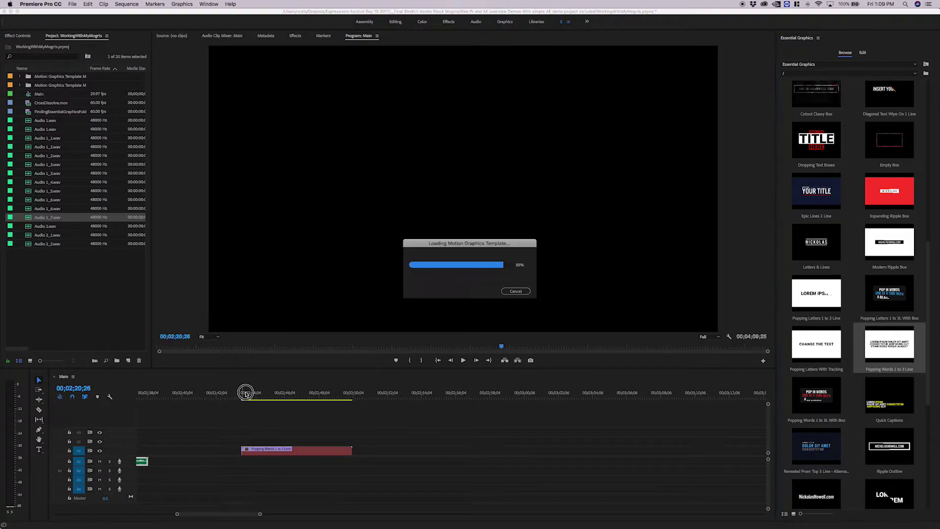
left_click(245, 393)
left_click(289, 450)
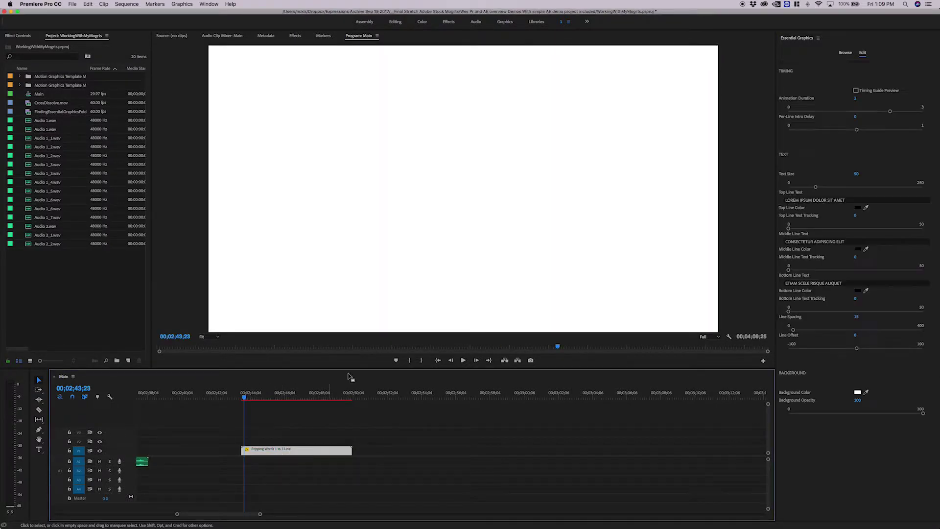
Set the three text lines to "I HAVE LOTS OF WORDS AND NEED", "MORE TIME FOR MY READERS TO BE ABLE" and "TO FINISH MY BLOCK OF TEXT!"
left_click(812, 200)
type("I HAVE LOTS OF WORDS AND NEED")
left_click(849, 242)
type("MOER TIME FOR MY READ")
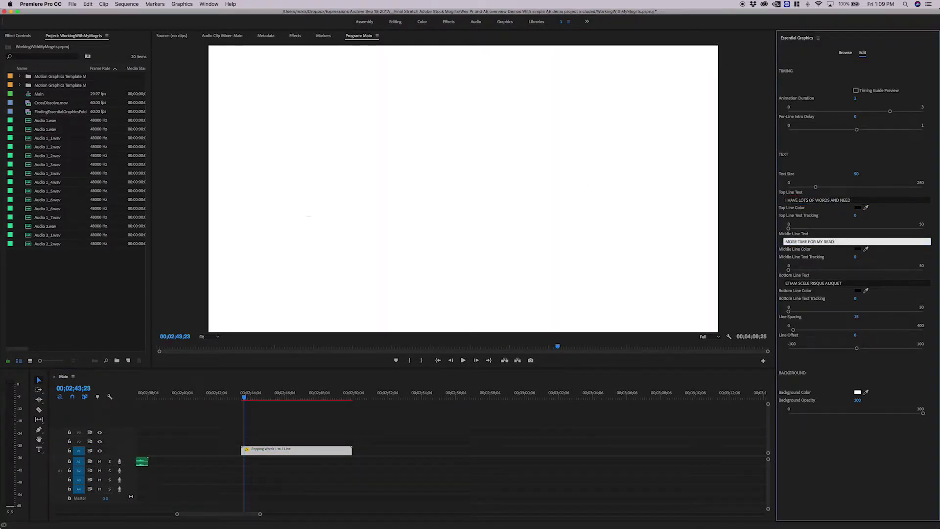
type("ERS TO BE ABLE")
left_click(848, 284)
type("TO FINISH MY BLOCK OF TEXT!")
key("Return")
Reduce the title's text size to 41 and play the animation from the start of the clip
left_click(296, 397)
left_click_drag(815, 186, 810, 187)
left_click_drag(257, 393, 240, 392)
key("space")
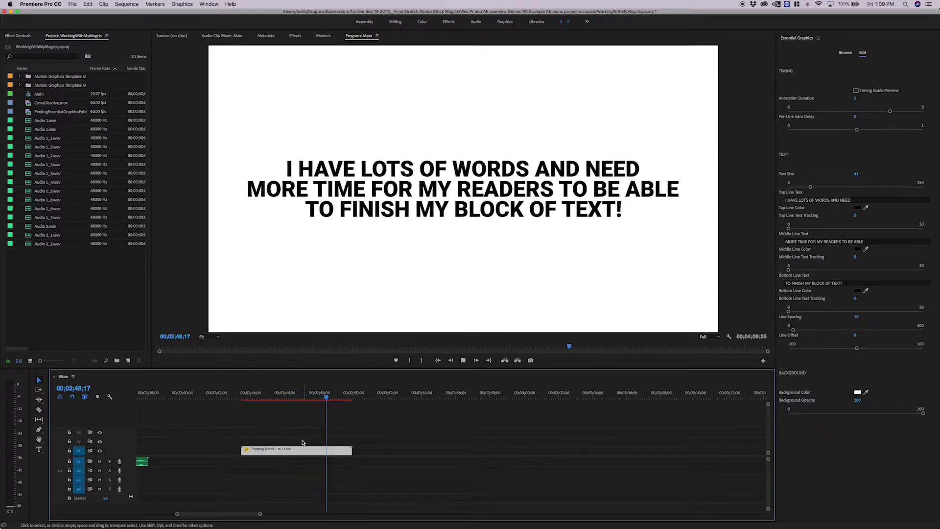
Try to lengthen the Popping Words clip by extending its end point
left_click_drag(350, 450, 495, 450)
left_click_drag(880, 373, 651, 393)
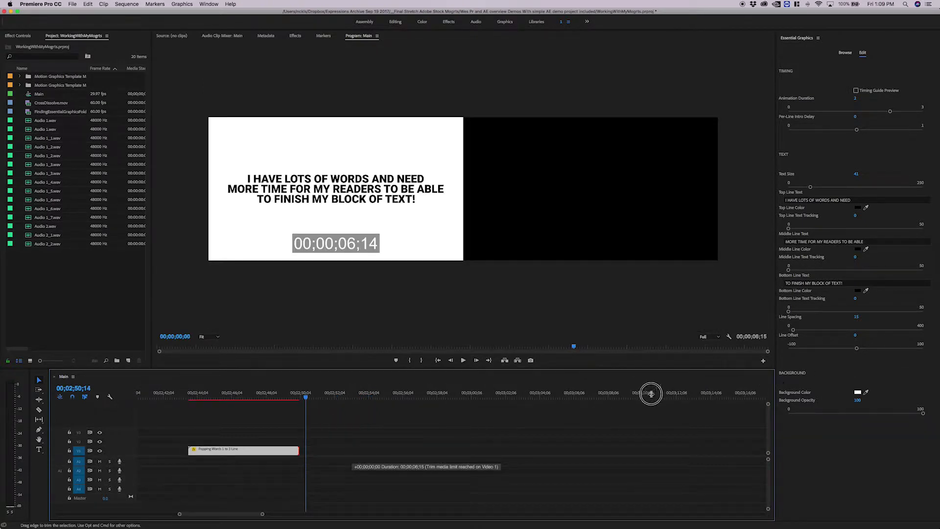
left_click_drag(379, 449, 362, 449)
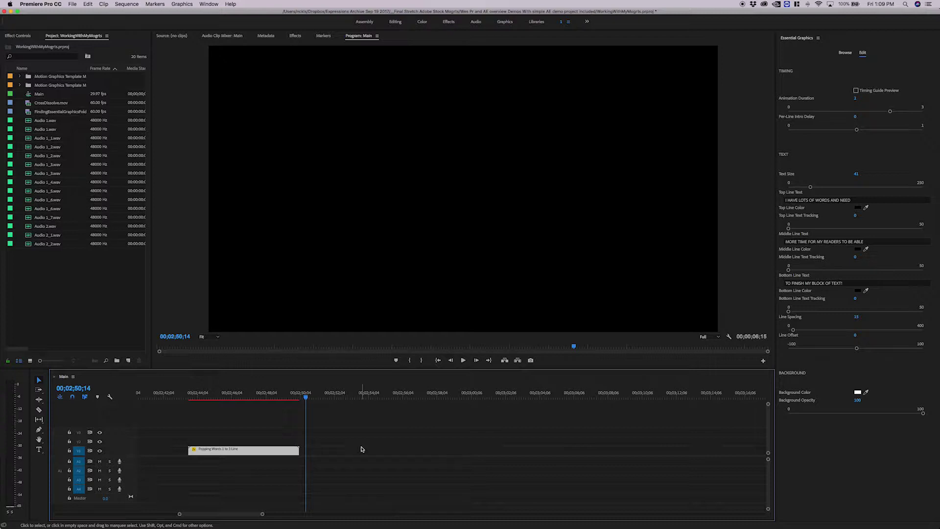
Add a frame hold at 00;02;50;00 near the end of the Popping Words clip and extend the held segment
key("Up")
right_click(293, 450)
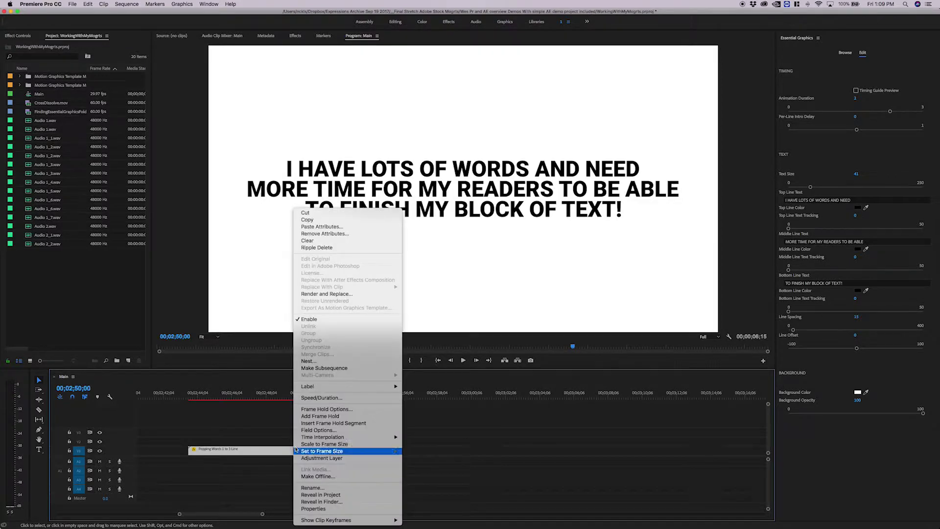
left_click(313, 417)
left_click_drag(301, 451, 523, 450)
left_click(501, 454)
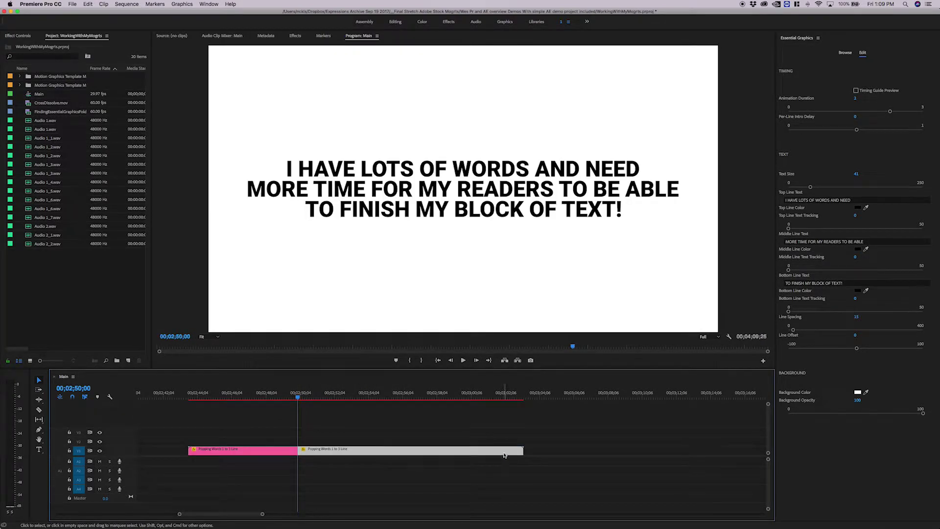
left_click_drag(271, 392, 248, 394)
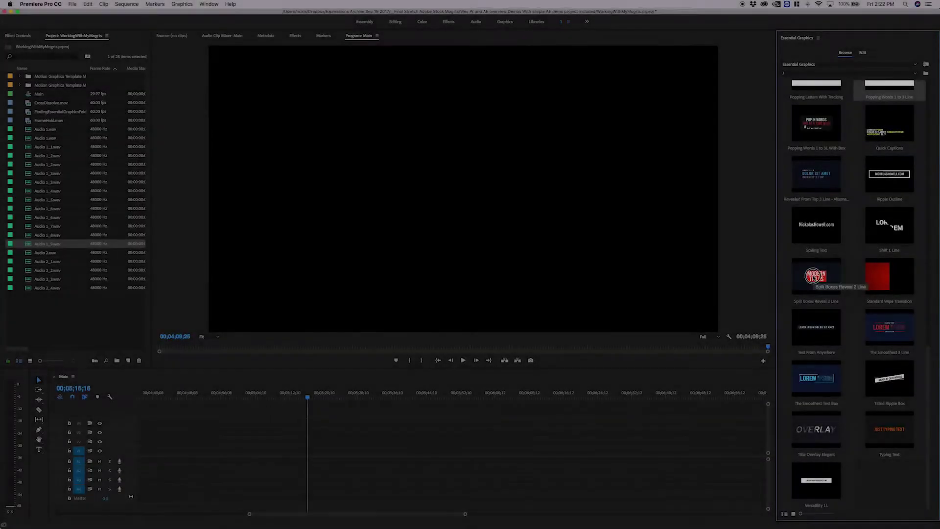
Add the Split Boxes Reveal 2 Line template to the first video track and select the clip
left_click_drag(574, 348, 333, 461)
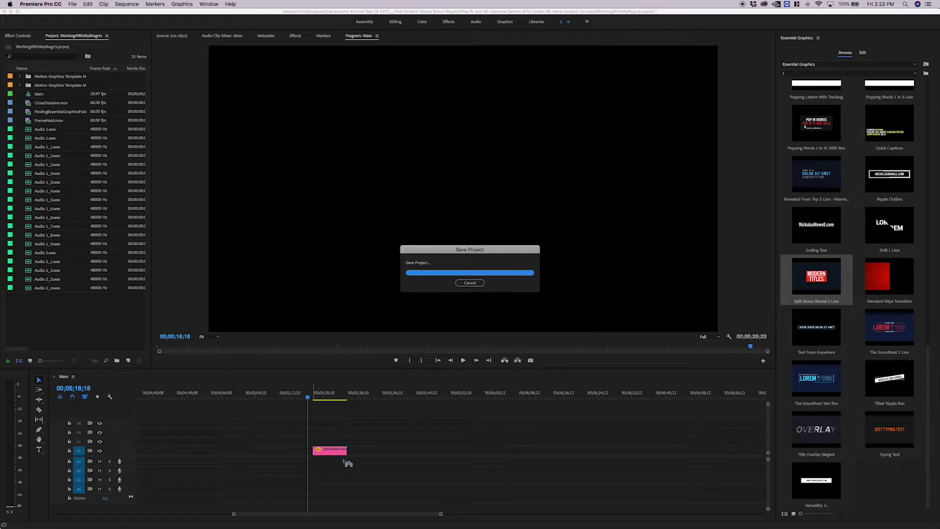
key("equal")
key("equal")
left_click_drag(340, 391, 479, 387)
left_click(467, 450)
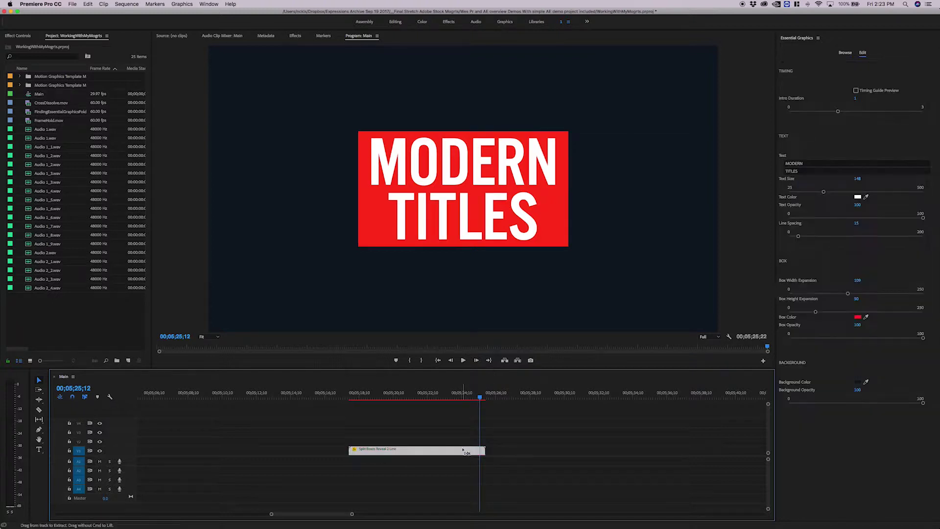
Duplicate the Split Boxes Reveal 2 Line clip directly after the original
key("super+c")
key("Down")
key("super+v")
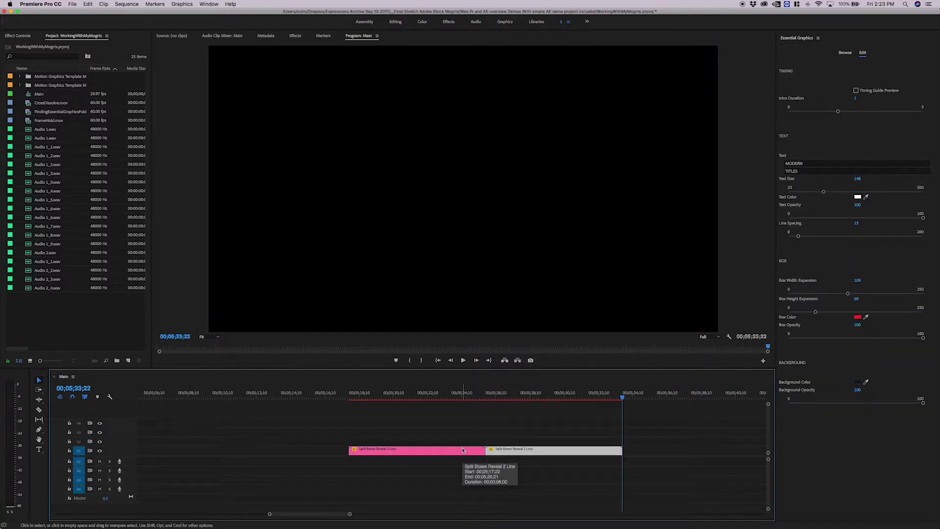
Change the speed/duration of the duplicated Split Boxes clip and compare both clips by scrubbing through them
right_click(565, 452)
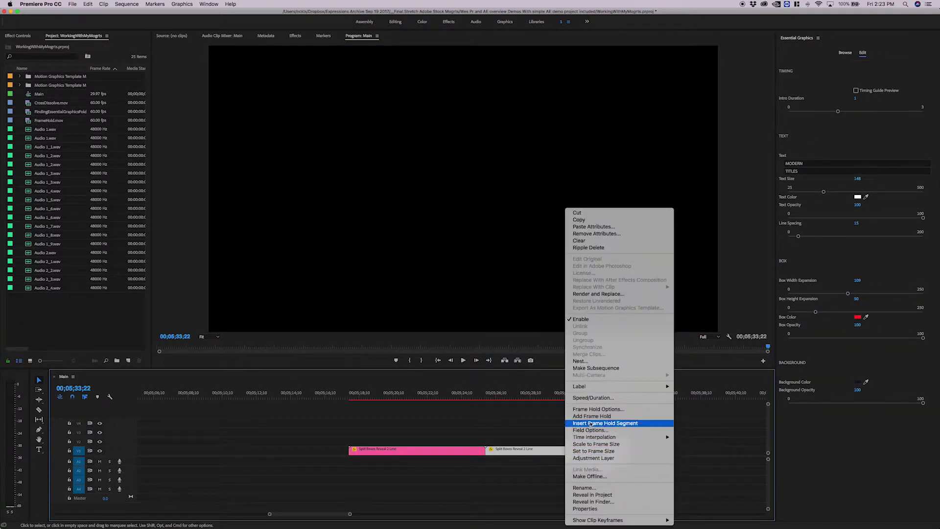
left_click(587, 398)
type("1")
key("Return")
left_click_drag(348, 395, 558, 391)
left_click(553, 398)
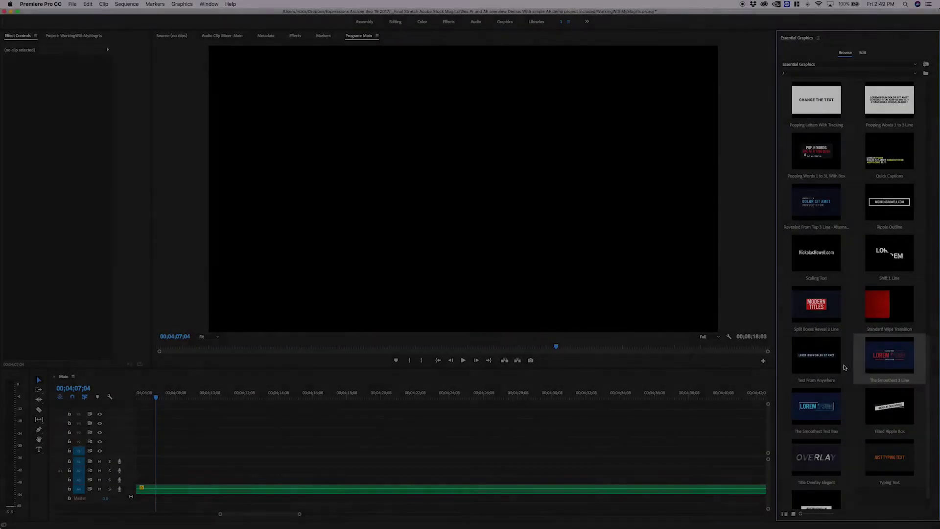
Add The Smoothest 3 Line template to the first video track and open its editable properties
left_click_drag(875, 367, 322, 450)
left_click(324, 394)
left_click(344, 451)
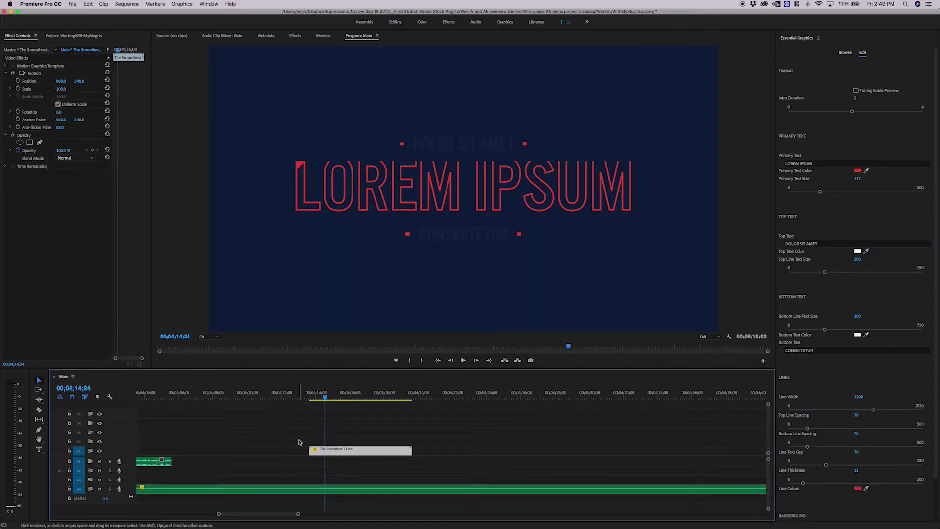
Set the title's background opacity to 0 and turn it into a lower third with scale 43 and vertical position 928
scroll(828, 514, "down", 5)
left_click(778, 511)
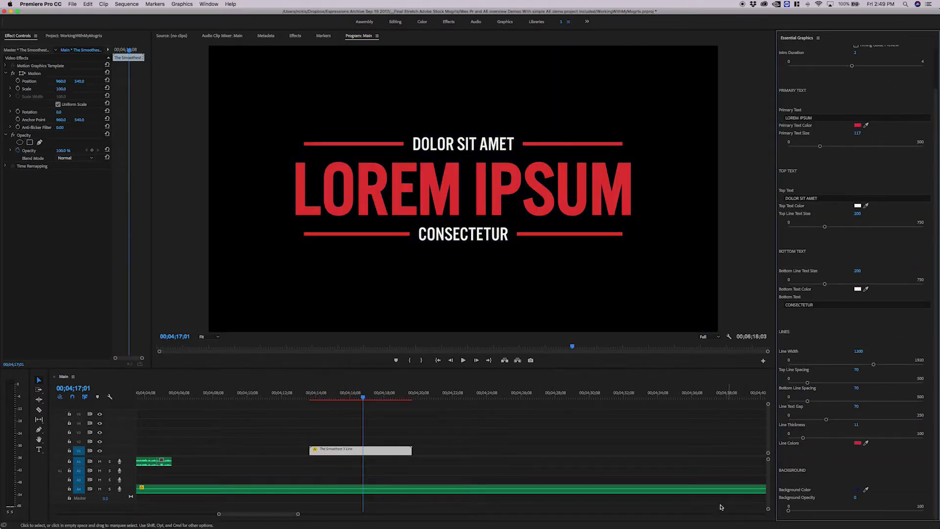
left_click_drag(61, 91, 201, 81)
Set the title's top text to INTRODUCING and its bottom text to LOCAL PIZZA FANATIC
left_click(832, 198)
type("INTRO")
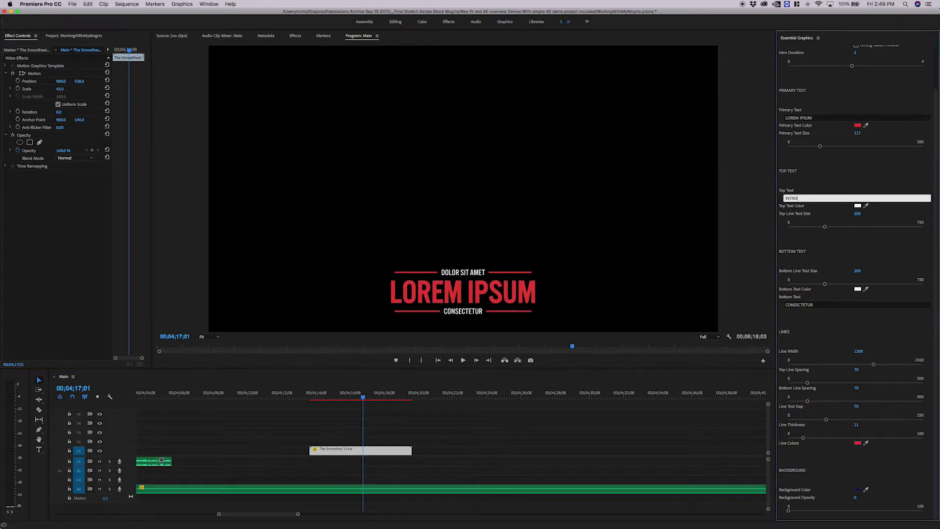
type("DUCING")
key("Return")
left_click_drag(814, 305, 489, 257)
type("KI")
type("ATIC")
key("Return")
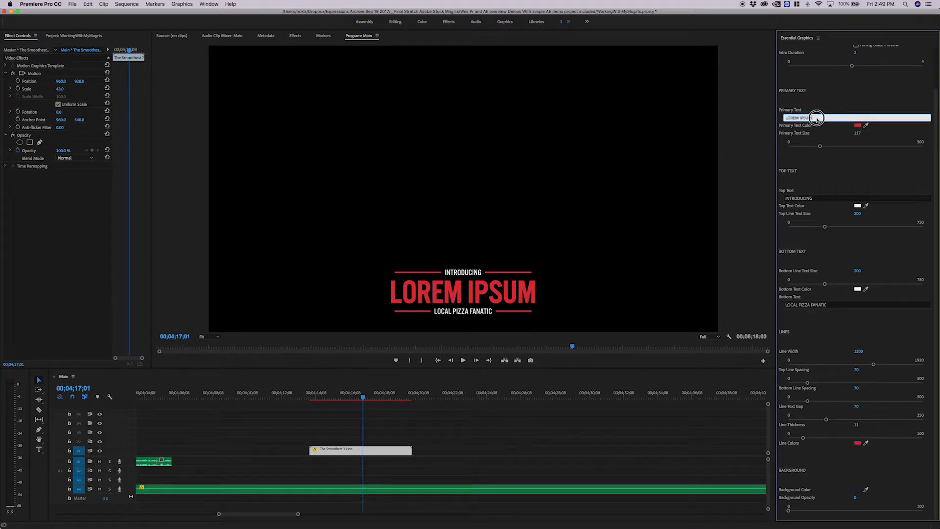
Replace the placeholder primary text with the featured person's full name
left_click_drag(817, 118, 782, 118)
type("JIM BOB")
key("Return")
left_click(793, 118)
type("OTHY")
key("Return")
Shorten the lines to a width of 1067, set the clip's scale to 50 and play the lower third
scroll(835, 105, "up", 2)
left_click_drag(873, 386, 863, 386)
left_click(60, 88)
type("50")
key("Return")
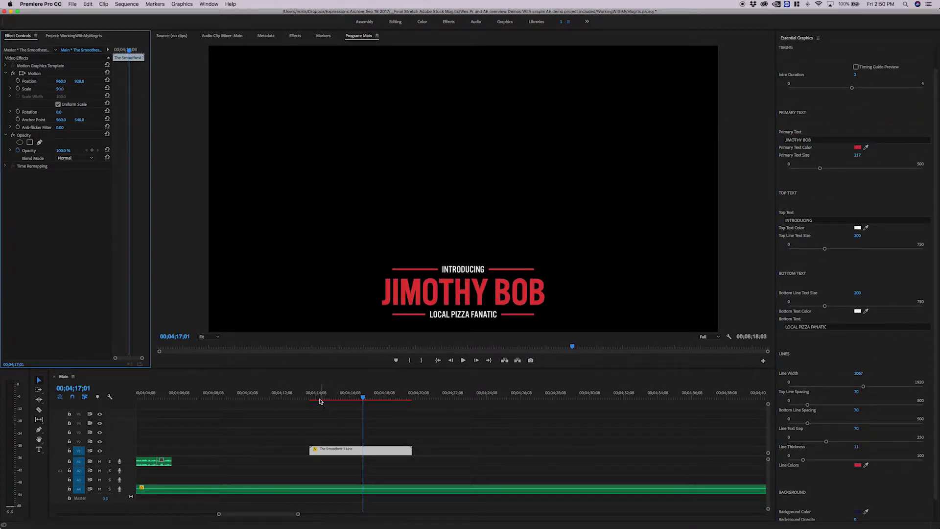
left_click(310, 396)
key("space")
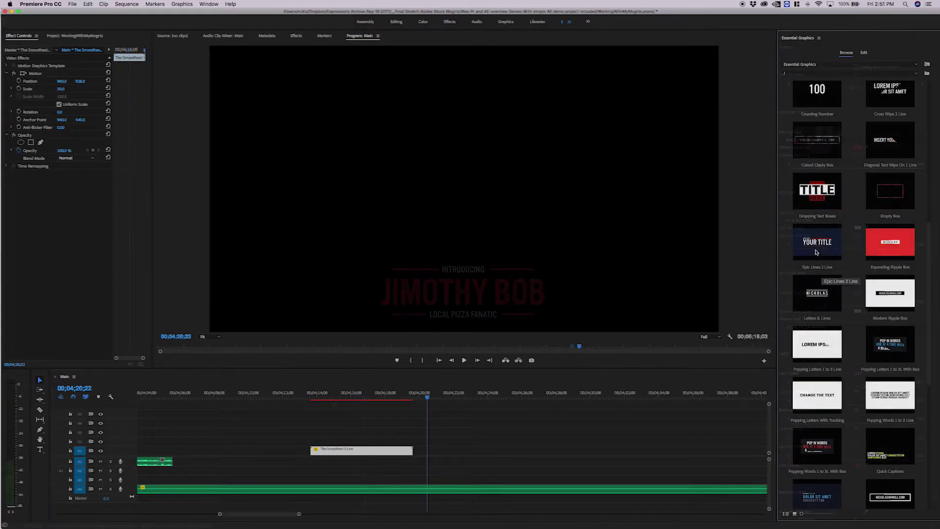
Add the Epic Lines 2 Line template after the lower third on the first video track and scrub through it
left_click_drag(816, 252, 430, 453)
left_click_drag(427, 394, 488, 391)
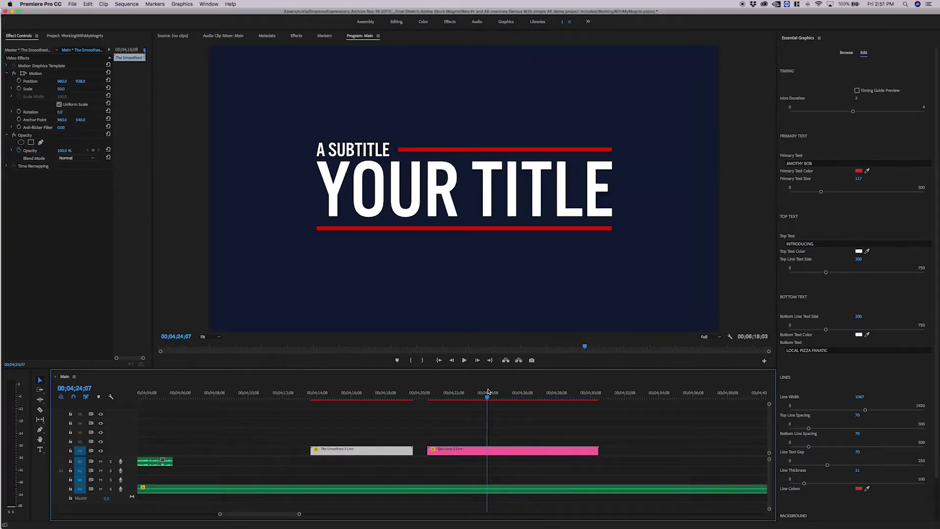
Find the Crop effect and apply it to the Epic Lines 2 Line clip on the first video track
left_click(448, 22)
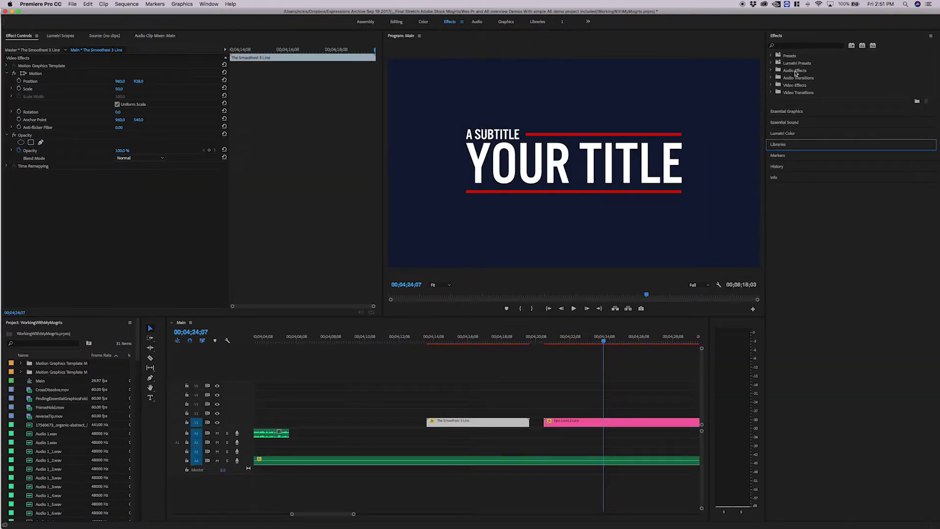
left_click(782, 46)
type("crop")
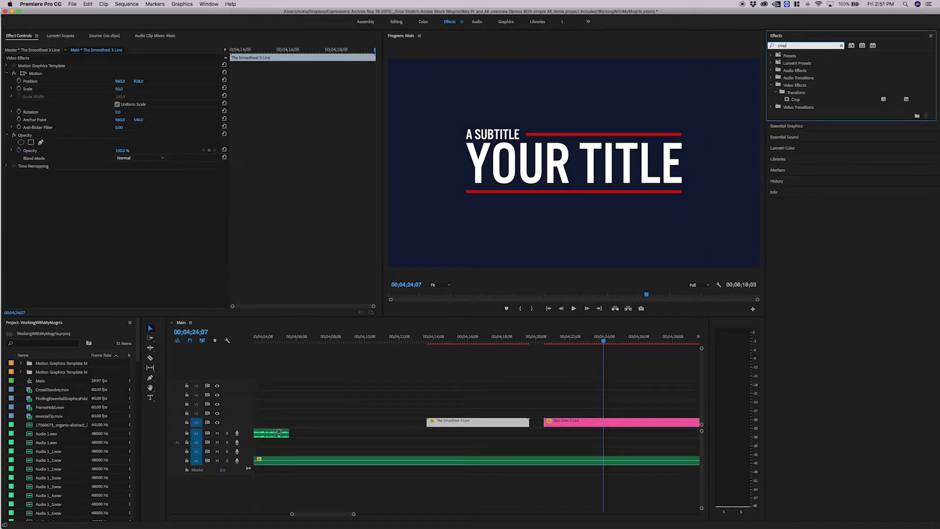
left_click_drag(793, 101, 596, 425)
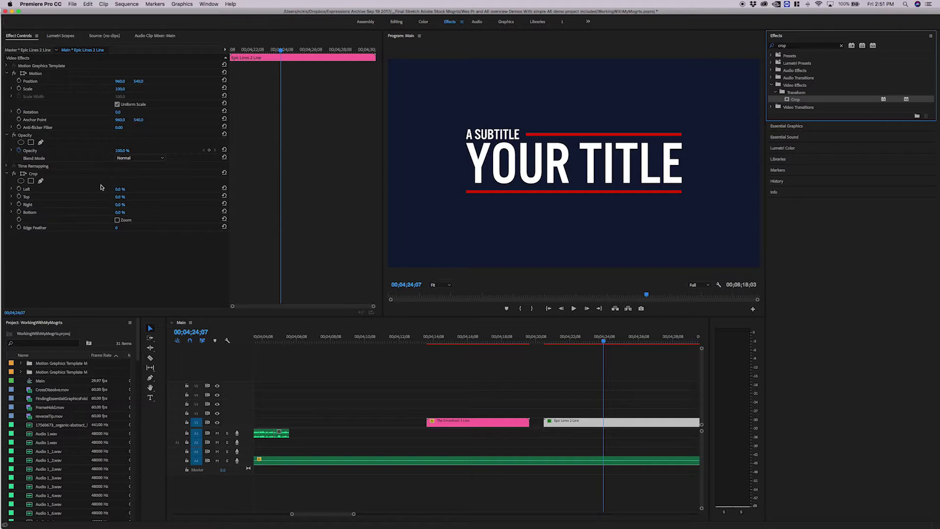
Crop the Epic Lines 2 Line title 32% at top and bottom and 20% at left and right
mouse_move(120, 212)
left_mouse_down()
mouse_move(147, 212)
mouse_move(120, 205)
mouse_move(130, 190)
mouse_move(123, 212)
left_mouse_up()
type("34")
key("Return")
left_click(121, 197)
type("30")
key("Return")
scroll(522, 365, "right", 3)
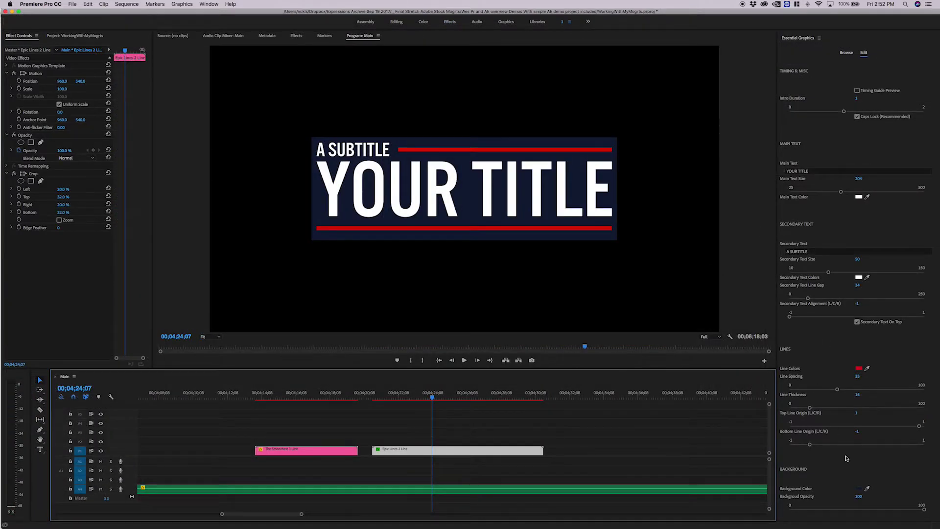
Make the title's background white and its main and secondary text black, and play the cropped title
left_click(857, 488)
left_click(392, 128)
left_click(547, 125)
left_click(867, 277)
left_click(691, 272)
left_click(866, 196)
left_click(713, 231)
left_click(371, 392)
key("space")
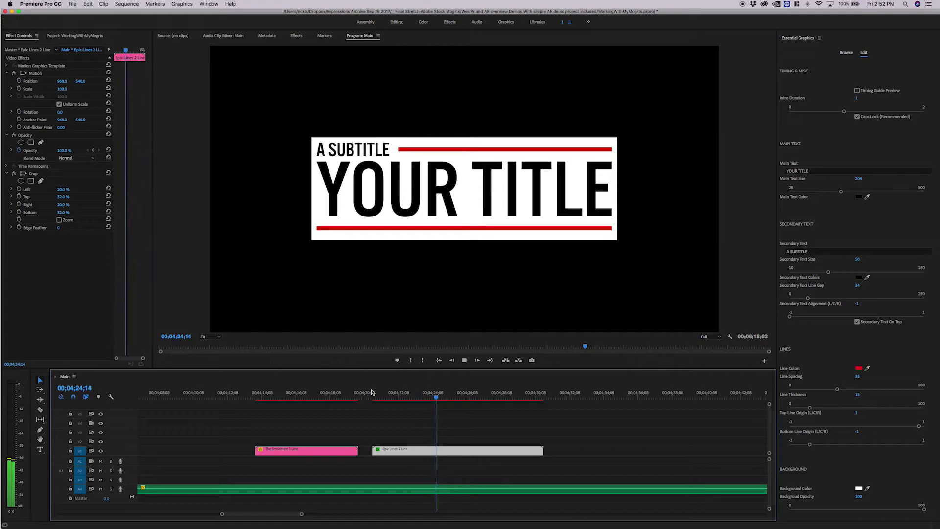
key("space")
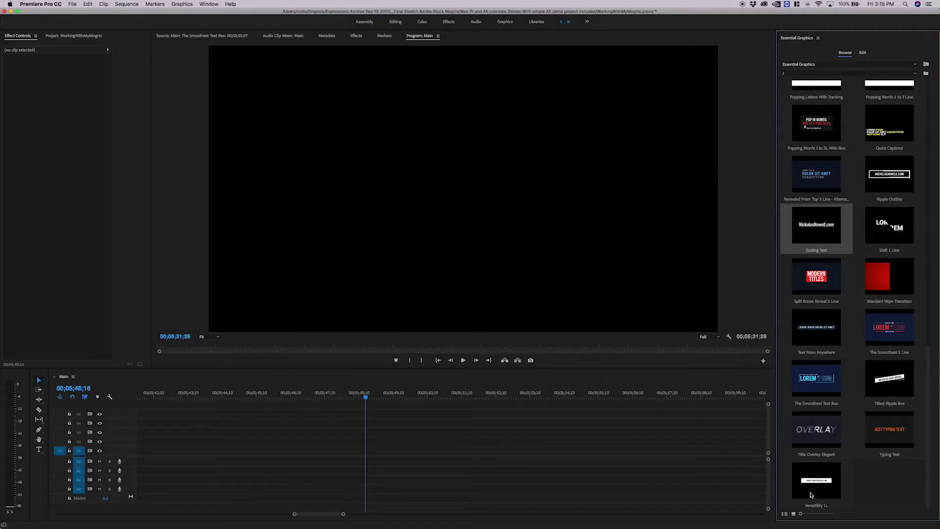
Add the Versatility 1L template to the first video track and set its background opacity to 0
left_click_drag(808, 499, 326, 450)
left_click(377, 450)
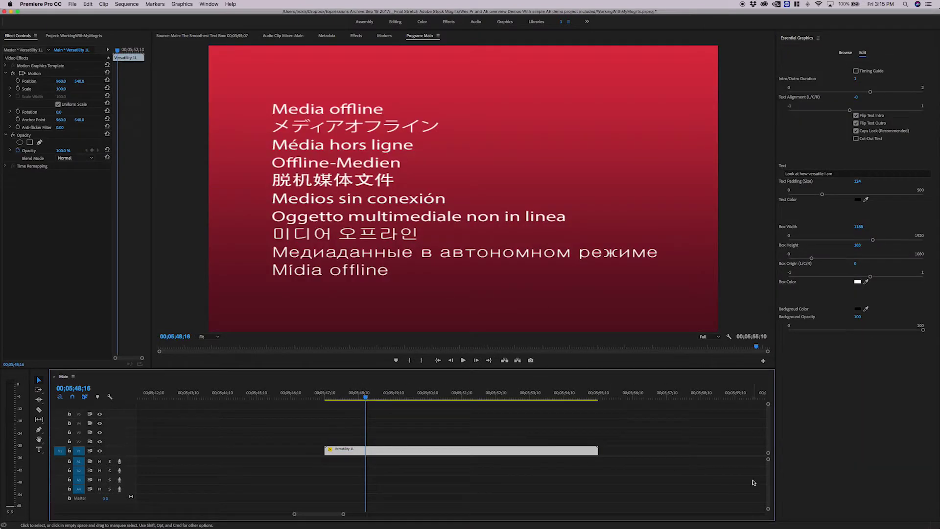
left_click_drag(796, 330, 741, 330)
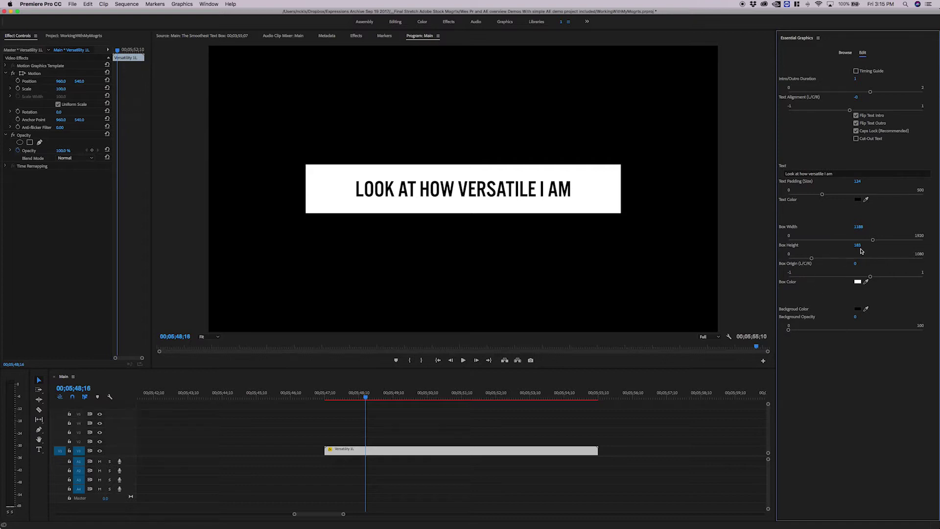
Set the Versatility 1L title's box height to 130 and its text padding to 67
type("130")
key("Return")
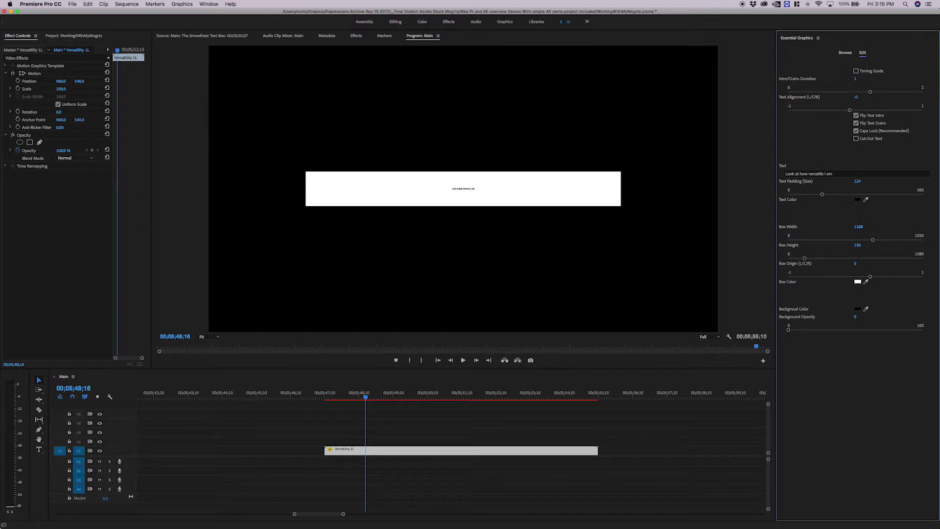
left_click(806, 195)
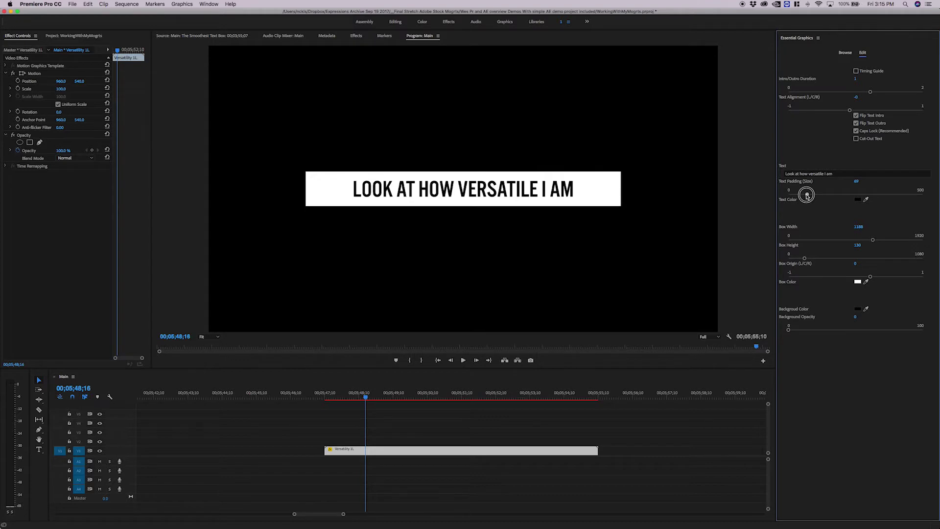
left_click_drag(806, 195, 805, 195)
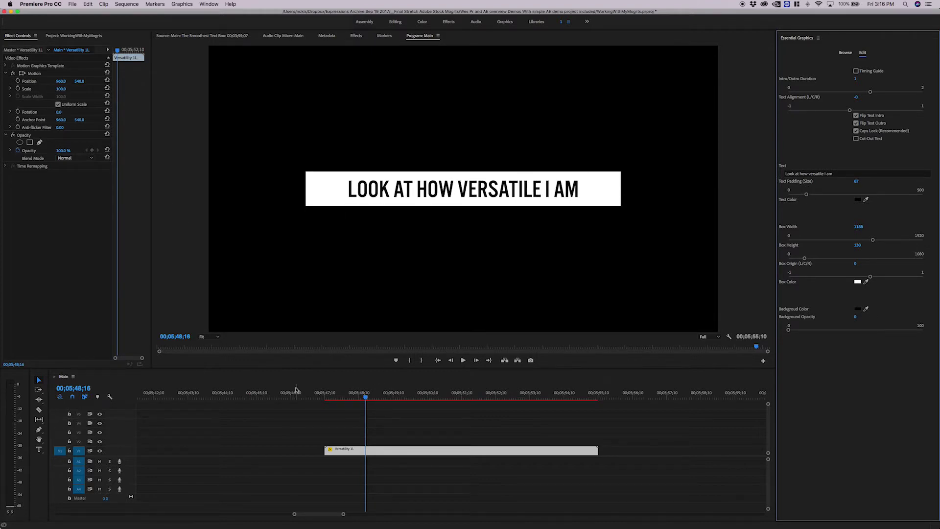
Paste two copies of the Versatility 1L clip and stack them above the original on the second and third video tracks
left_click(347, 449)
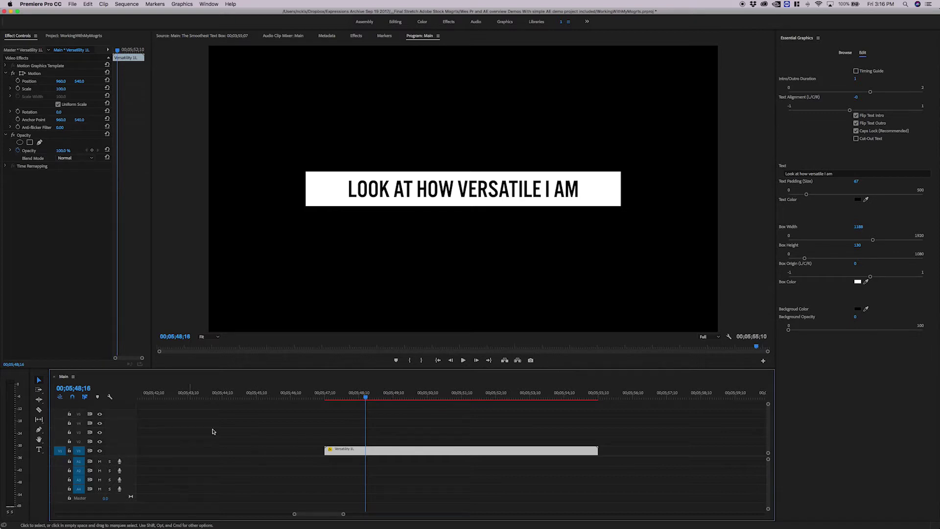
left_click(600, 394)
key("super+v")
key("super+v")
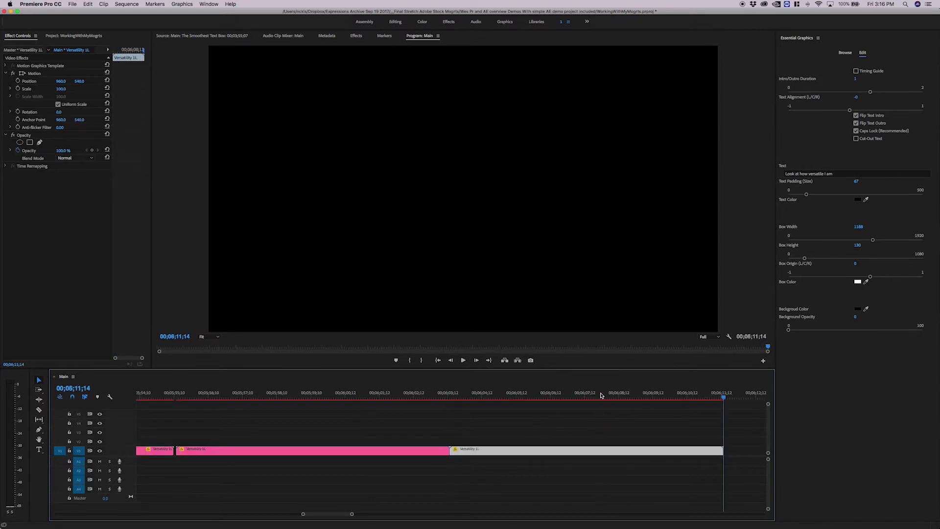
key("minus")
left_click_drag(419, 450, 287, 433)
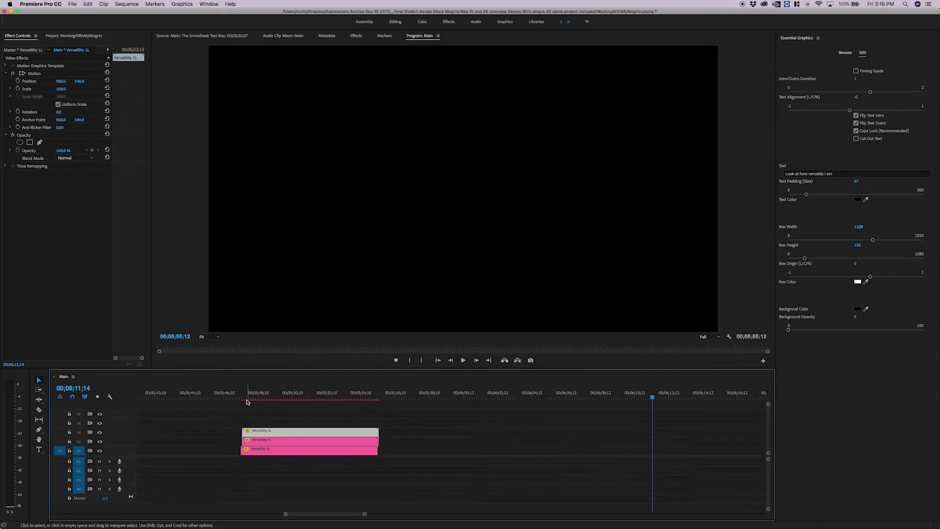
Align the starts of the two upper Versatility 1L copies with the clip on the first video track
left_click(245, 395)
key("equal")
key("equal")
left_click_drag(439, 418, 458, 442)
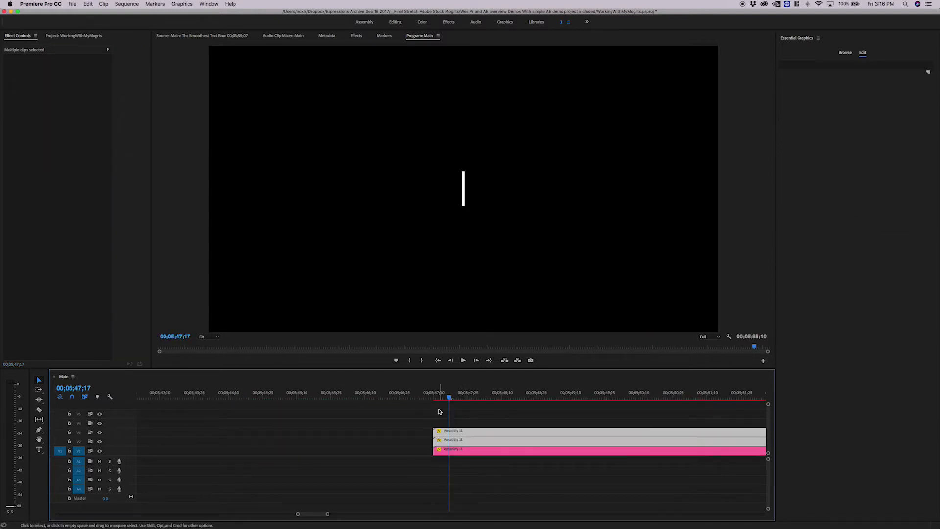
Set the vertical position of the third-track Versatility 1L clip to 400
left_click(461, 398)
left_click(456, 417)
left_click(452, 432)
left_click(80, 79)
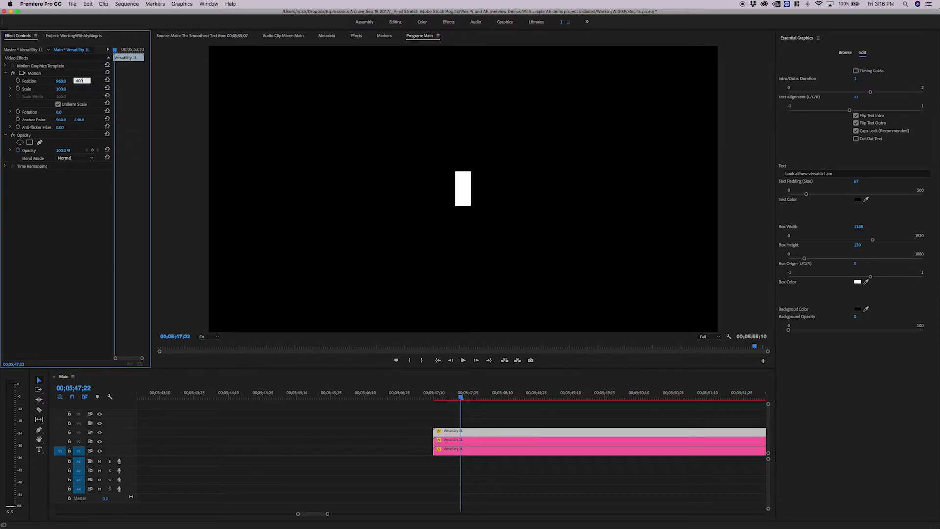
key("Return")
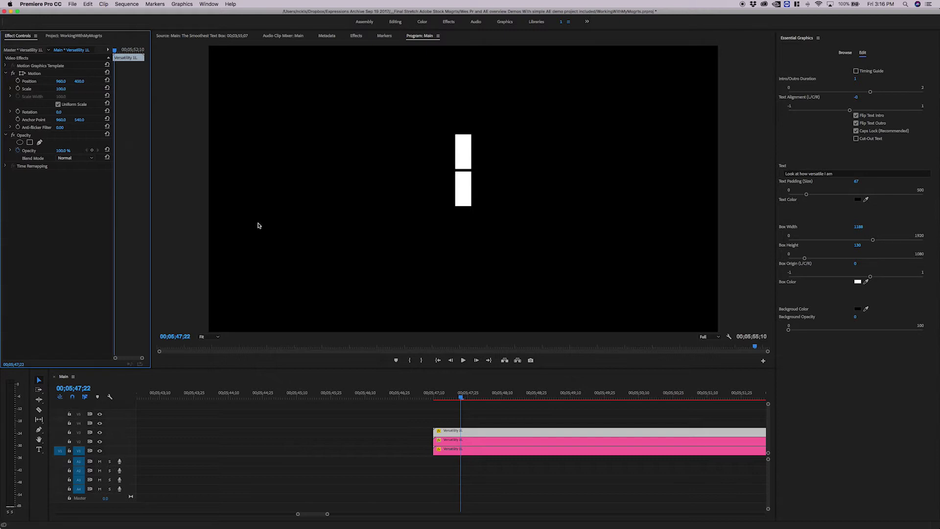
Set the vertical position of the first-track Versatility 1L clip to 680 and play the three-line title
left_click(449, 449)
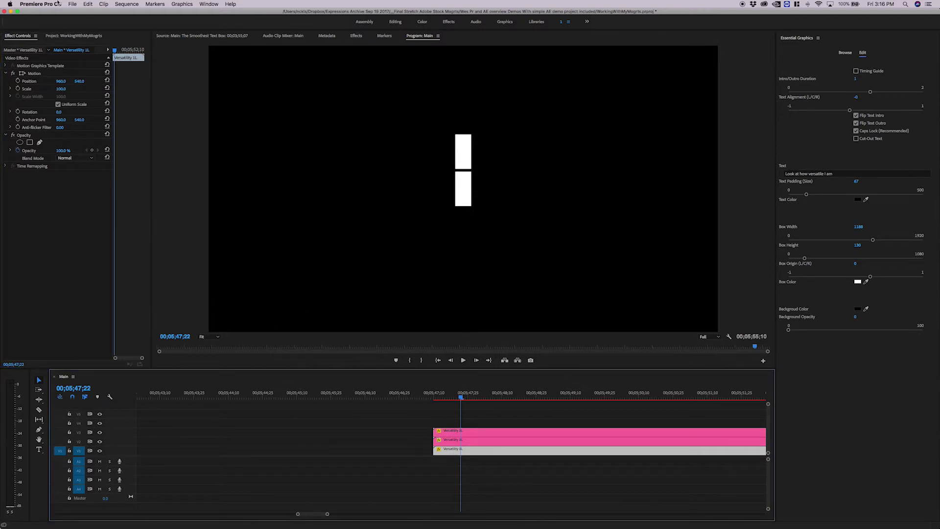
left_click(79, 79)
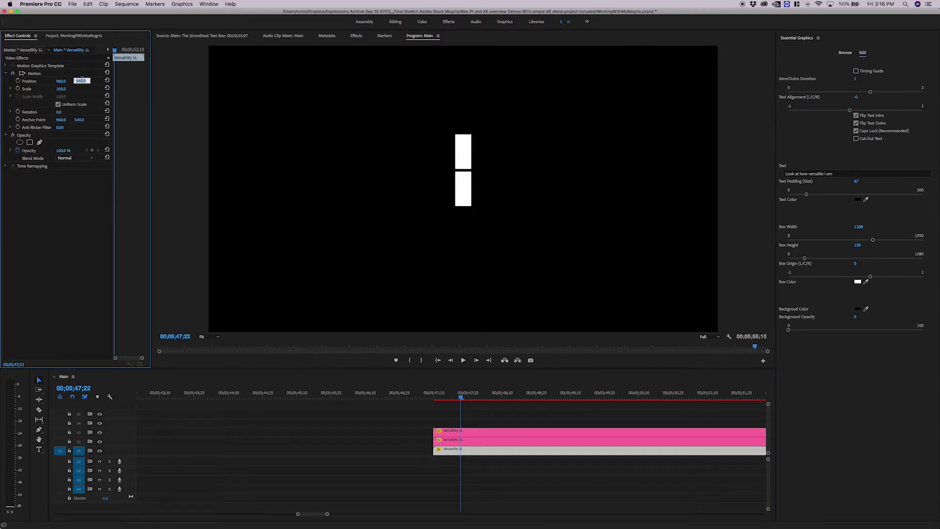
key("Return")
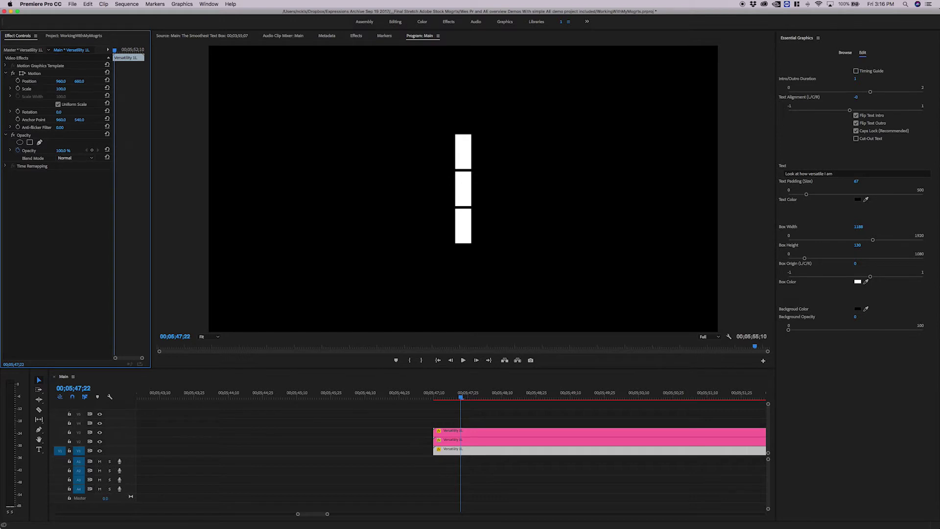
left_click(426, 397)
key("space")
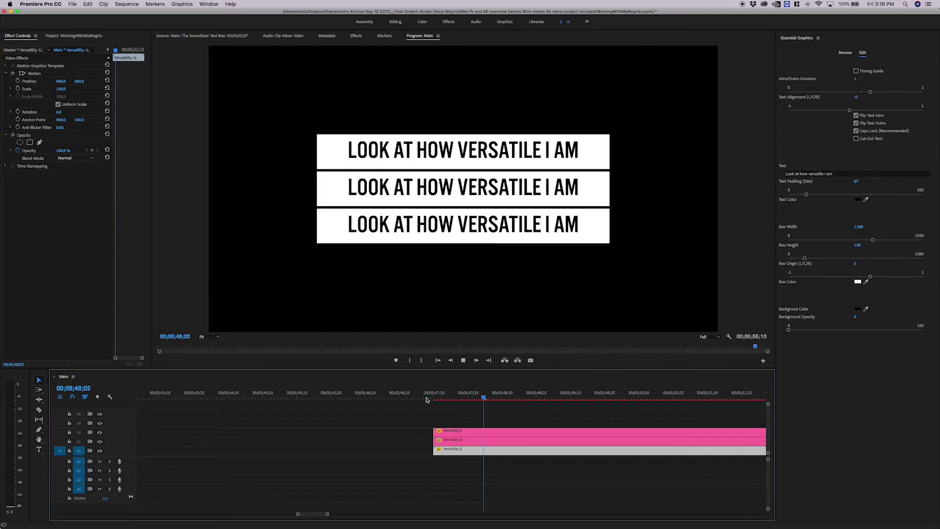
key("space")
scroll(427, 400, "right", 3)
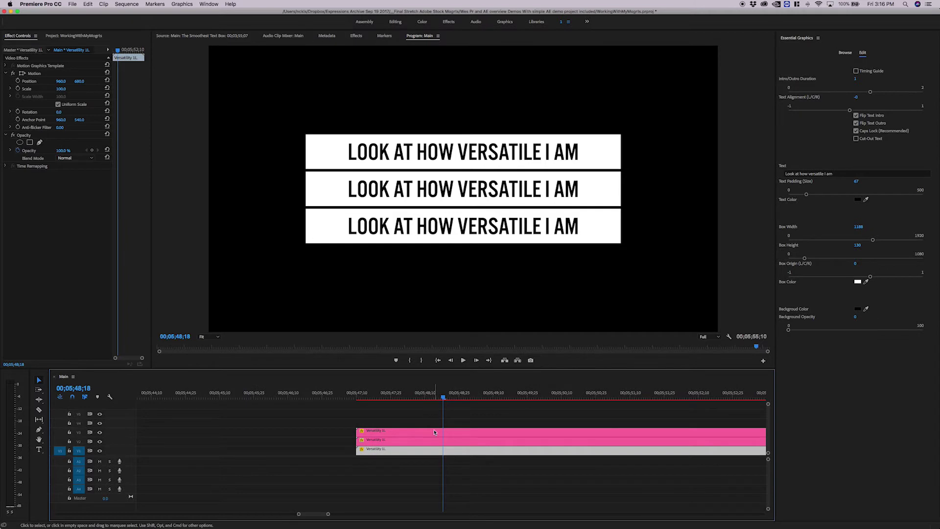
Stagger the second- and third-track Versatility 1L clips a few frames later one after another, and play the offset animation
left_click(417, 432)
left_click(410, 442)
left_click(365, 421)
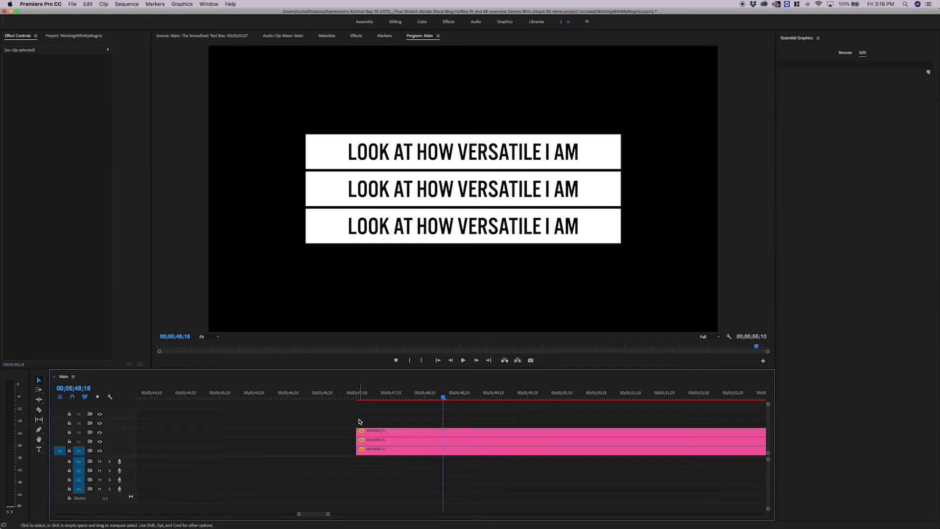
left_click_drag(372, 419, 381, 441)
left_click(358, 393)
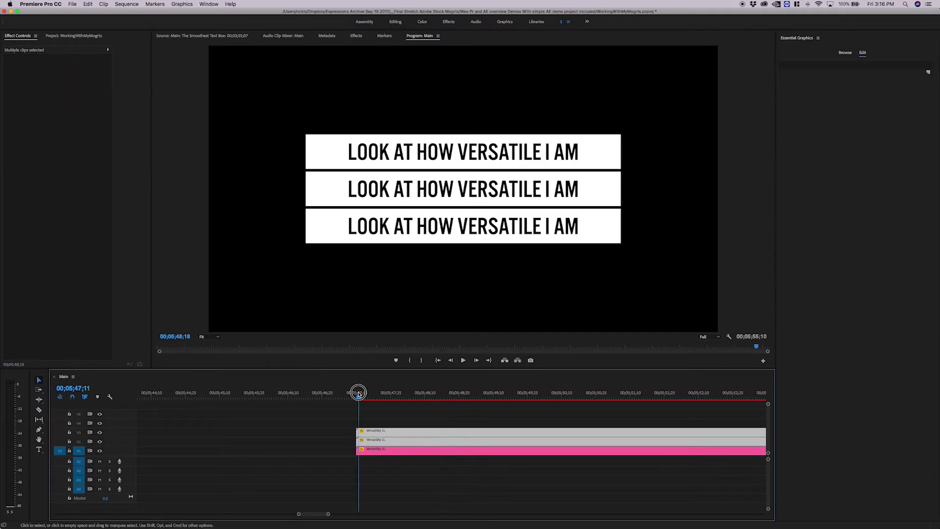
key("=")
key("=")
left_click_drag(453, 441, 492, 431)
left_click(473, 420)
key("-")
key("-")
key("-")
key("-")
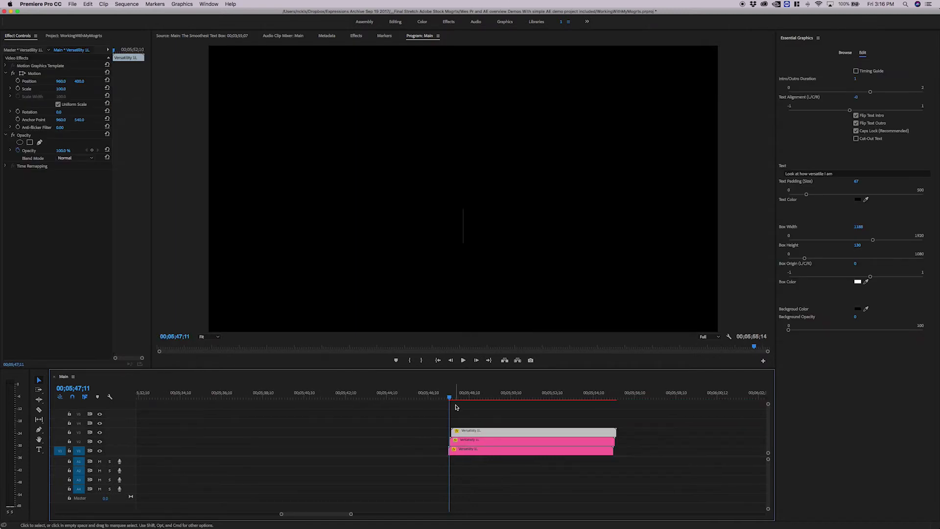
key("space")
scroll(498, 406, "right", 3)
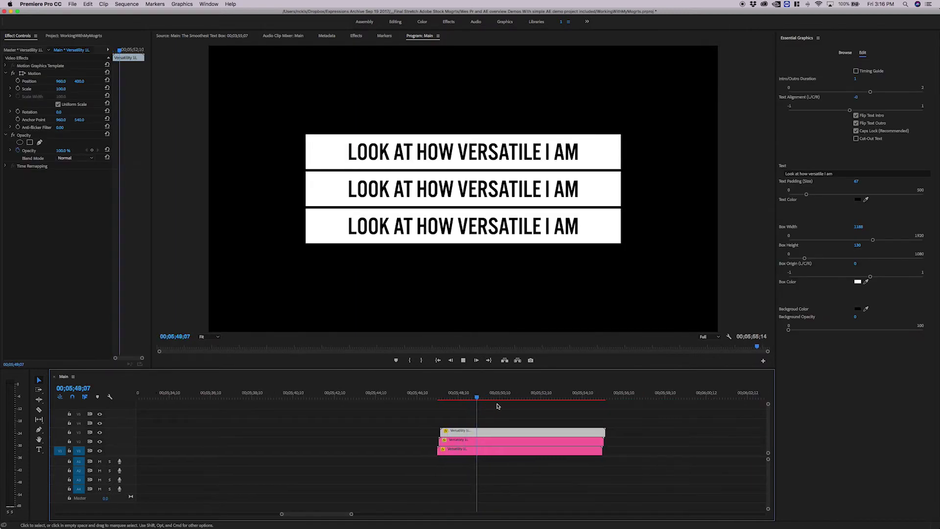
Cut all three clips at 00;05;48;19 and again before their outros, and ripple delete the middle section to shorten the title
left_click_drag(443, 396, 387, 398)
left_click(401, 416)
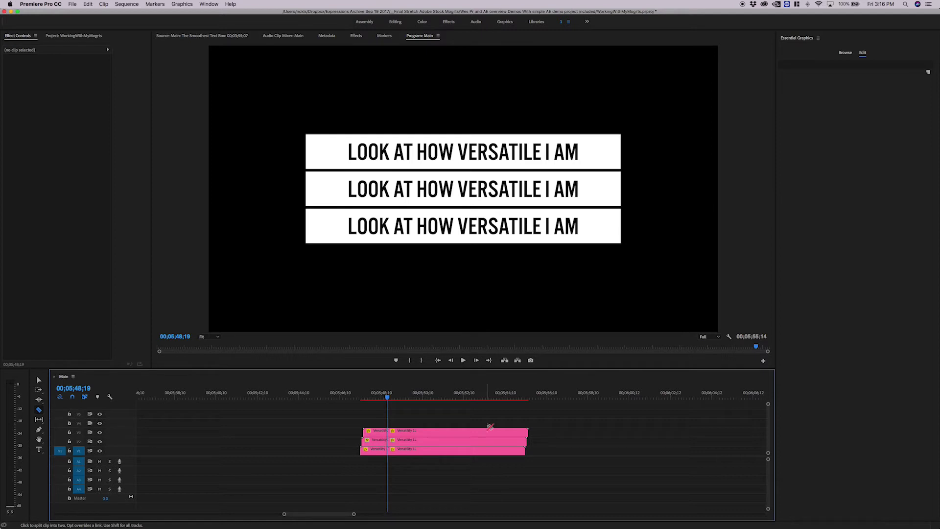
left_click(494, 450)
key("v")
left_click_drag(470, 460, 457, 435)
key("shift+Delete")
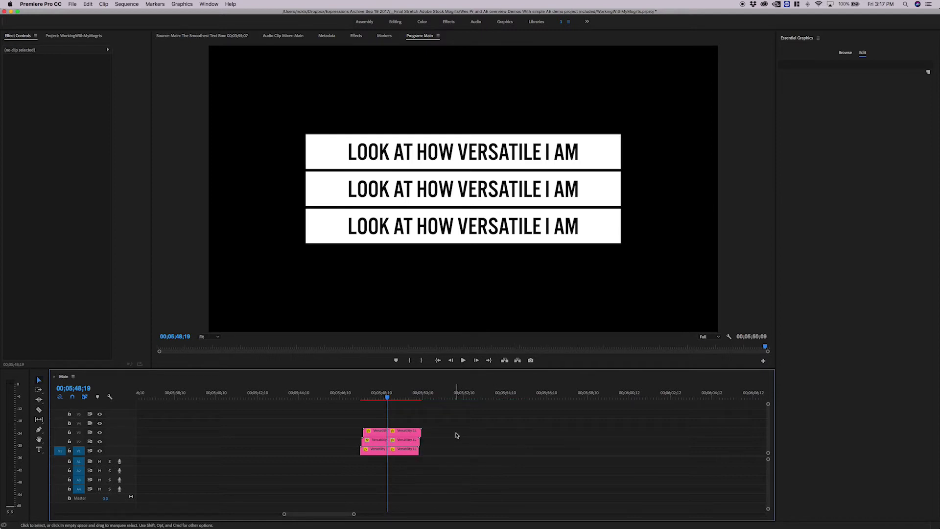
Play the shortened three-line title and scrub back to the cut between its intro and outro
key("space")
left_click_drag(377, 396, 357, 394)
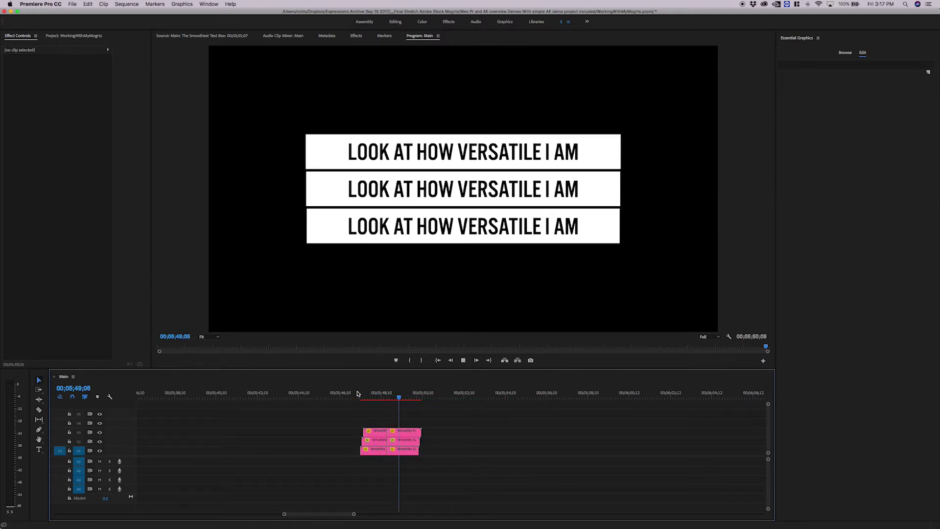
left_click_drag(364, 394, 388, 400)
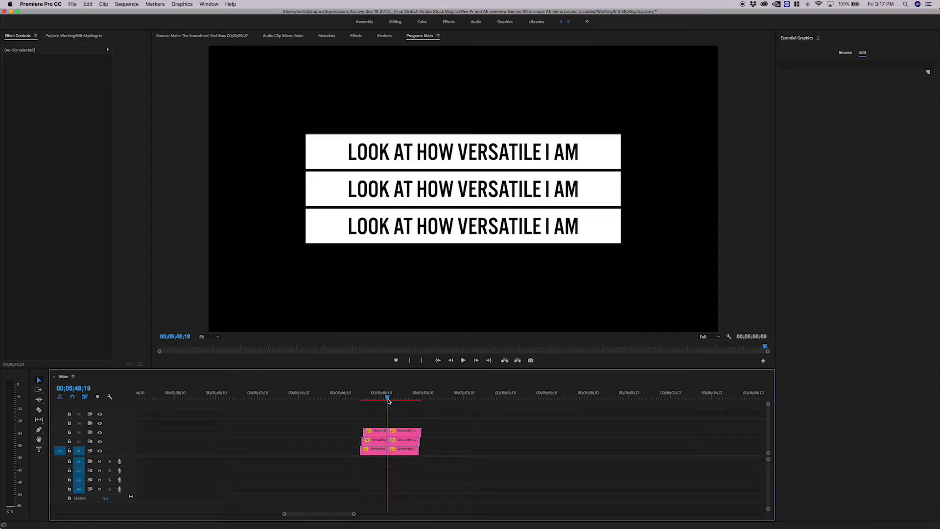